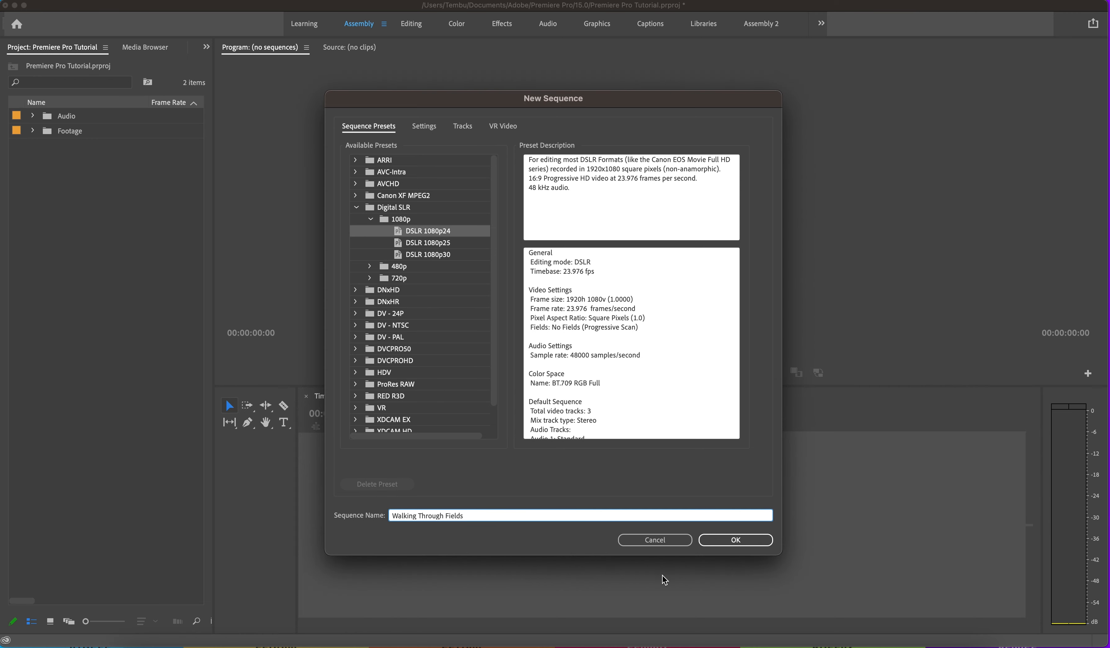
# - Create the Walking Through Fields sequence from the DSLR 1080p24 preset
pyautogui.click(756, 541)
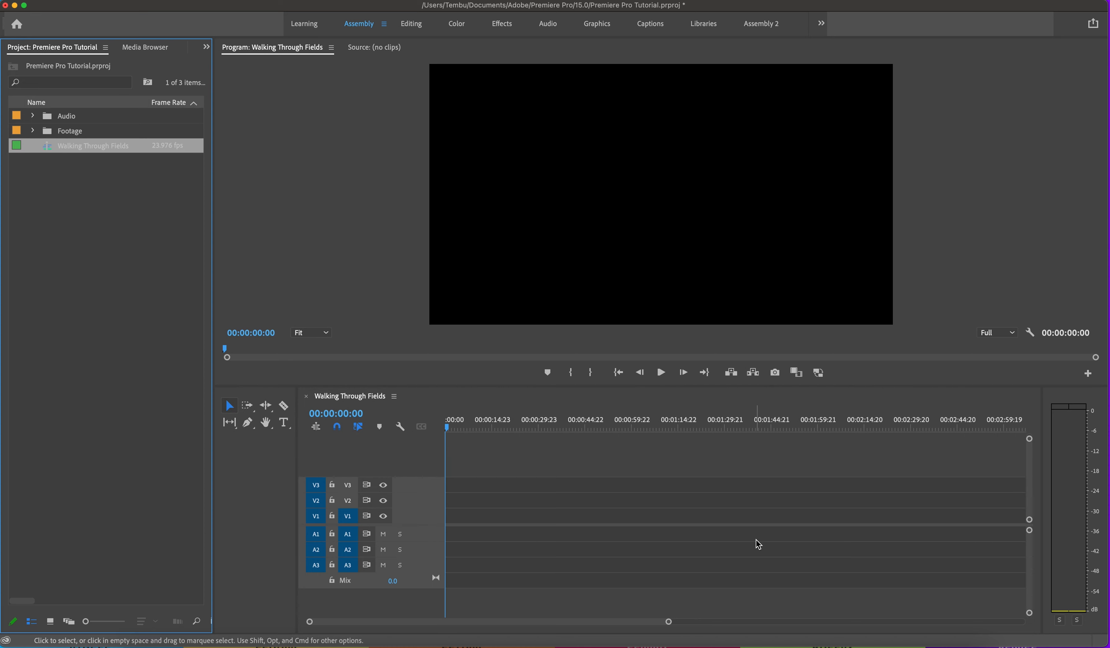
pyautogui.click(758, 546)
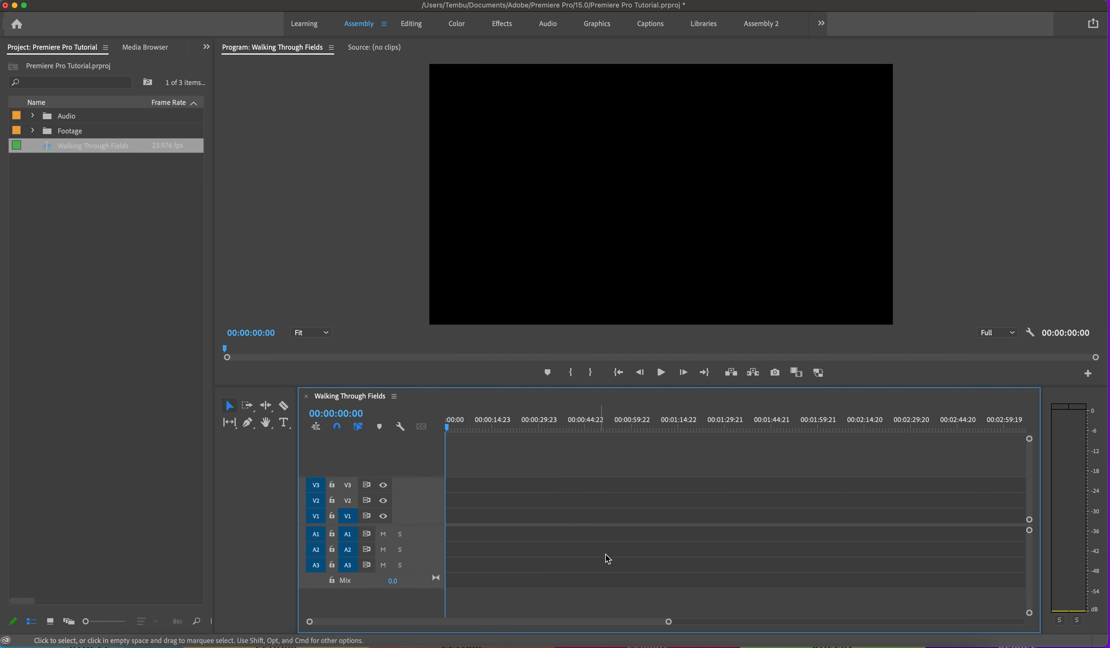
# - Open the Footage bin in its own window, sized narrow with its clips shown as thumbnails in two columns
pyautogui.doubleClick(49, 131)
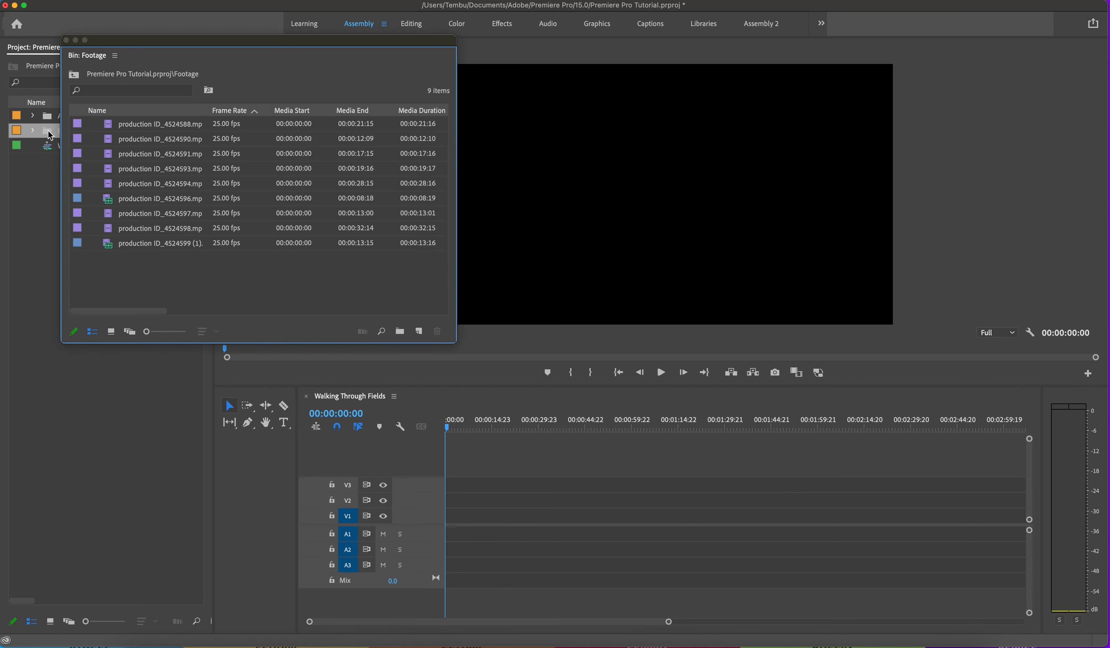
pyautogui.click(111, 332)
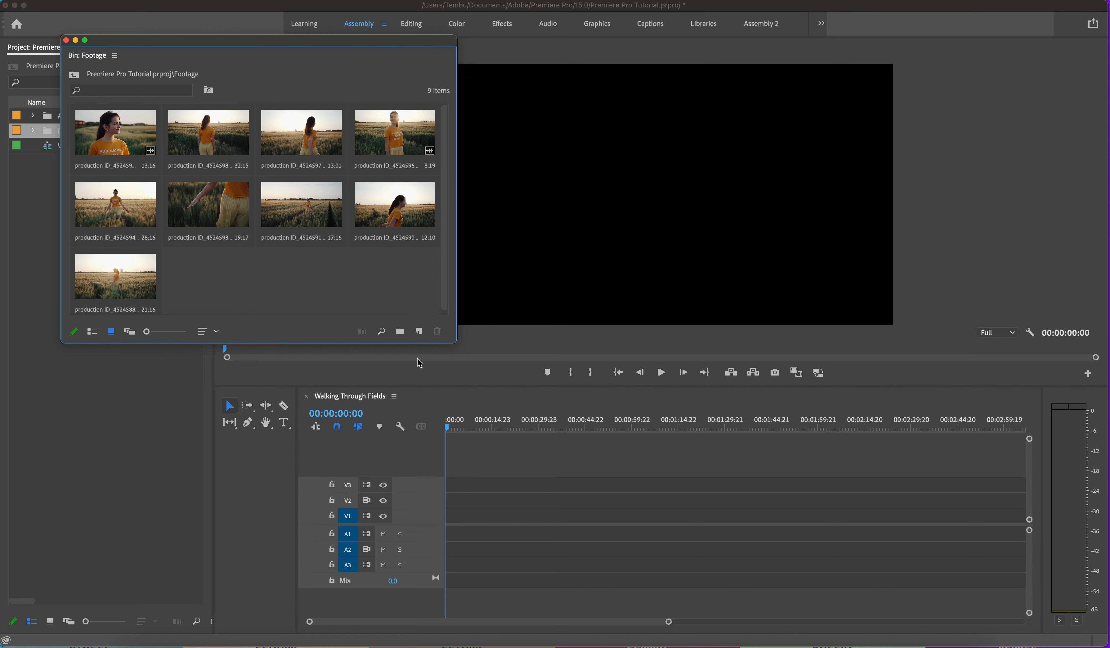
pyautogui.moveTo(452, 340); pyautogui.dragTo(405, 407)
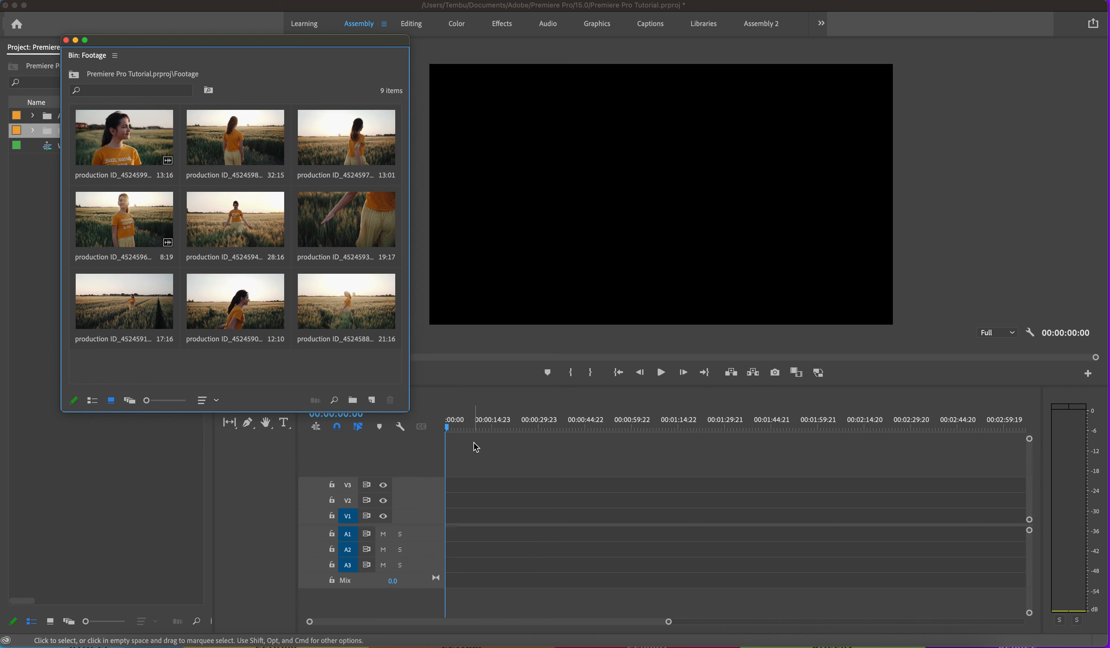
pyautogui.moveTo(408, 414); pyautogui.dragTo(281, 458)
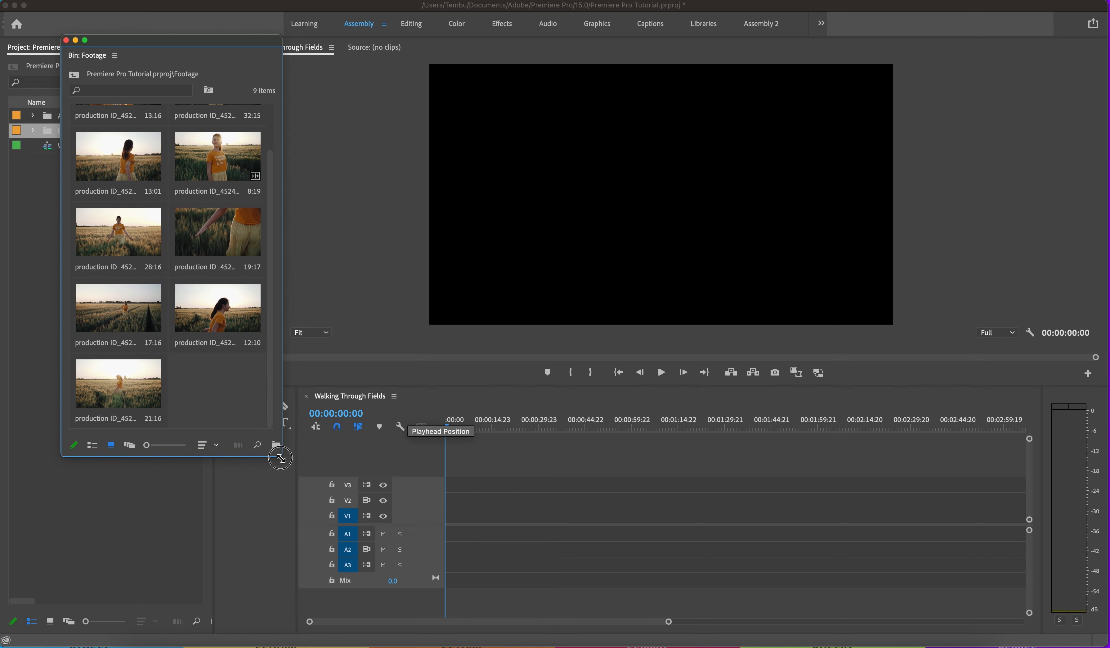
# - Narrow the main program window and place the resized Footage bin beside it, with all of its clips in view
pyautogui.moveTo(1105, 640); pyautogui.dragTo(946, 634)
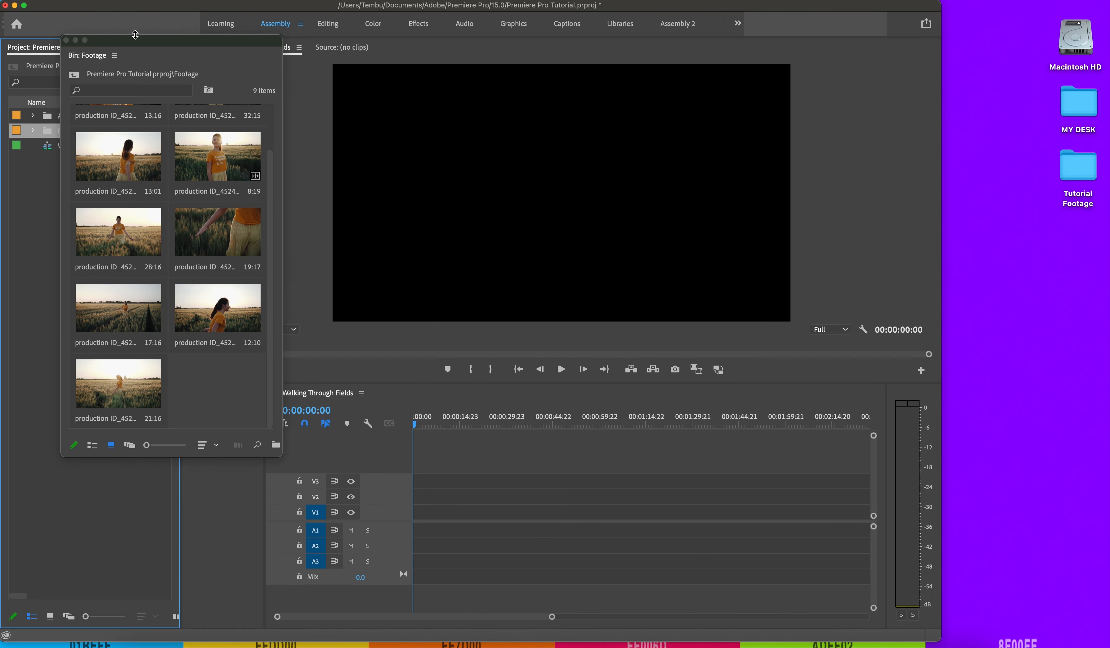
pyautogui.moveTo(138, 44); pyautogui.dragTo(960, 82)
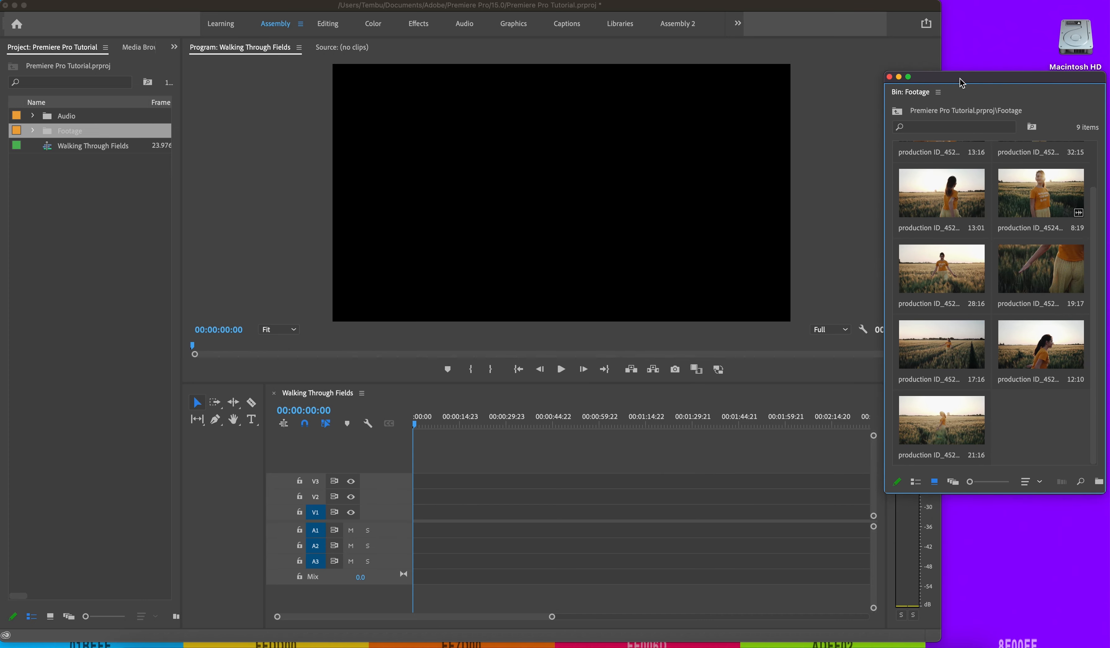
pyautogui.moveTo(1105, 493); pyautogui.dragTo(1052, 539)
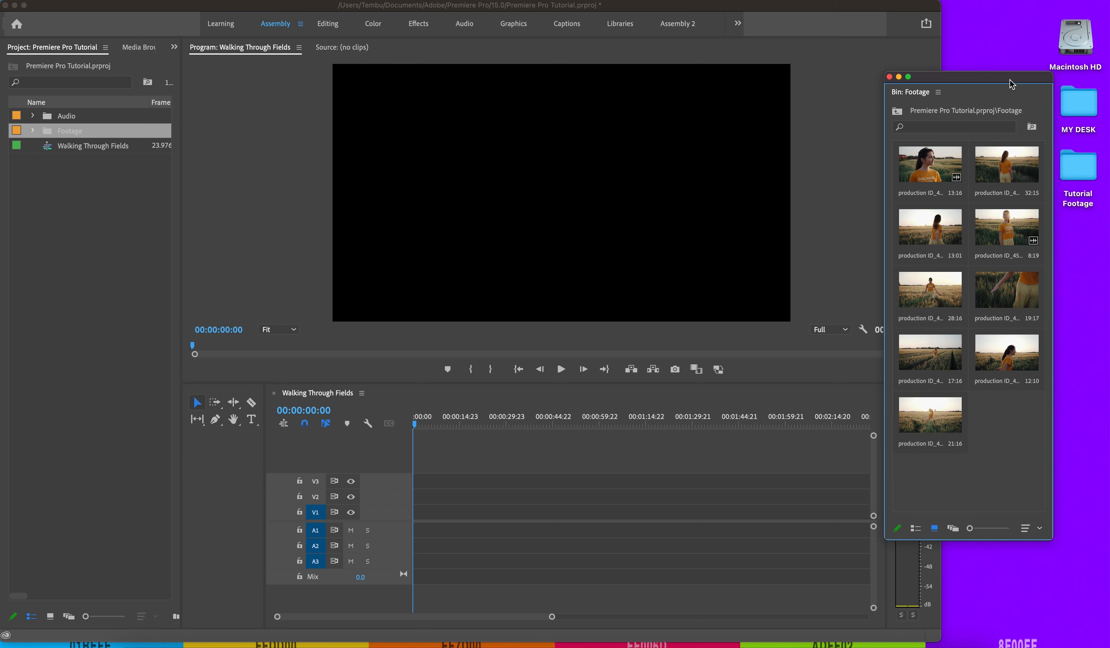
pyautogui.moveTo(1015, 77); pyautogui.dragTo(1071, 25)
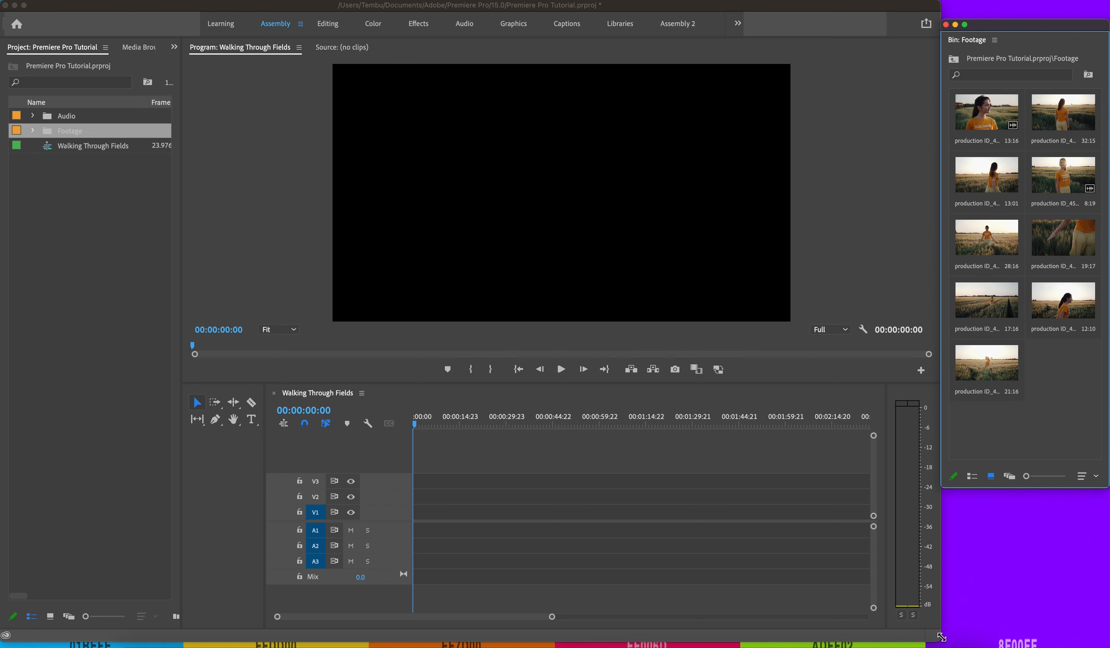
pyautogui.moveTo(941, 637)
pyautogui.mouseDown()
pyautogui.moveTo(916, 622)
pyautogui.moveTo(929, 633)
pyautogui.mouseUp()
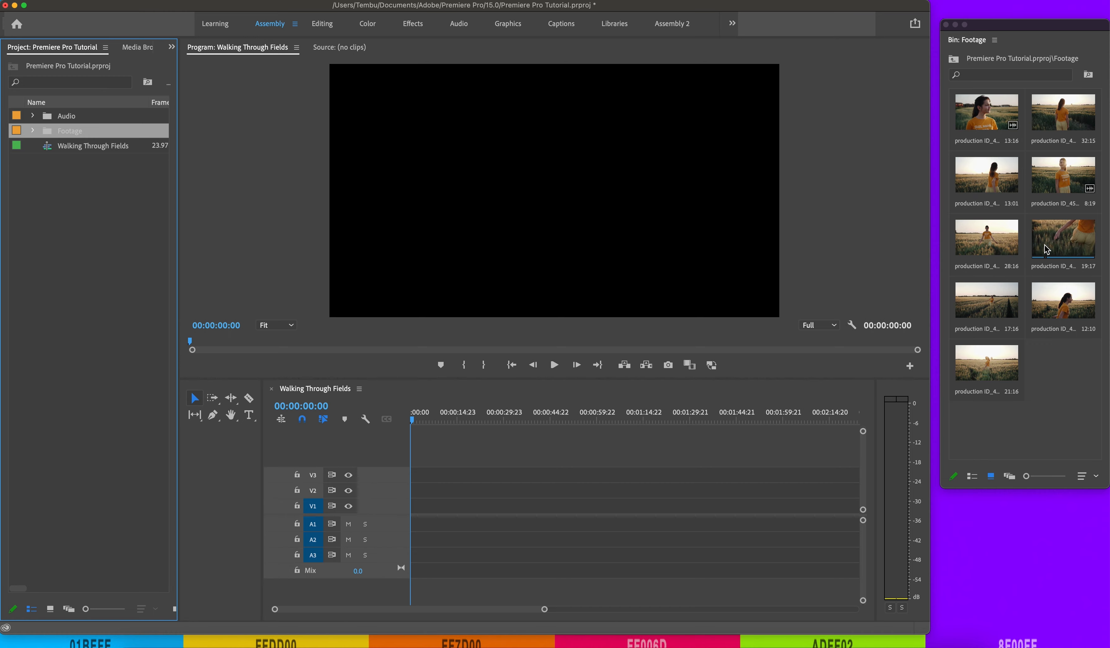
# - Preview production ID_4524593.mp4 from its start in the Source Monitor and mark an out point at 00:00:14:05
pyautogui.doubleClick(1046, 248)
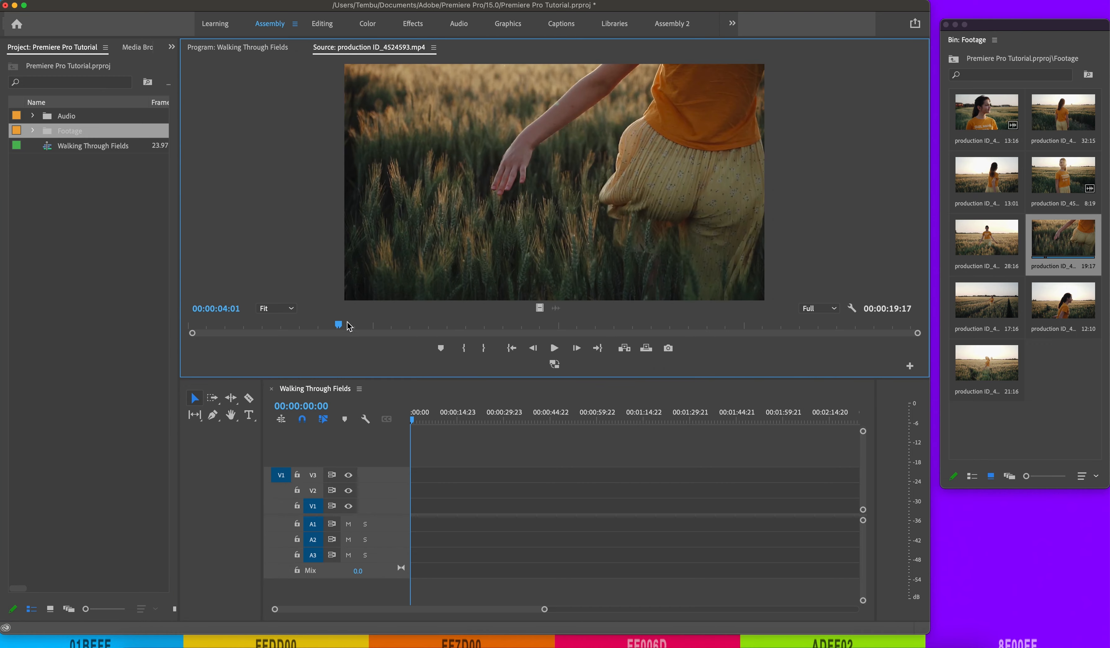
pyautogui.moveTo(338, 326); pyautogui.dragTo(186, 334)
pyautogui.press('space')
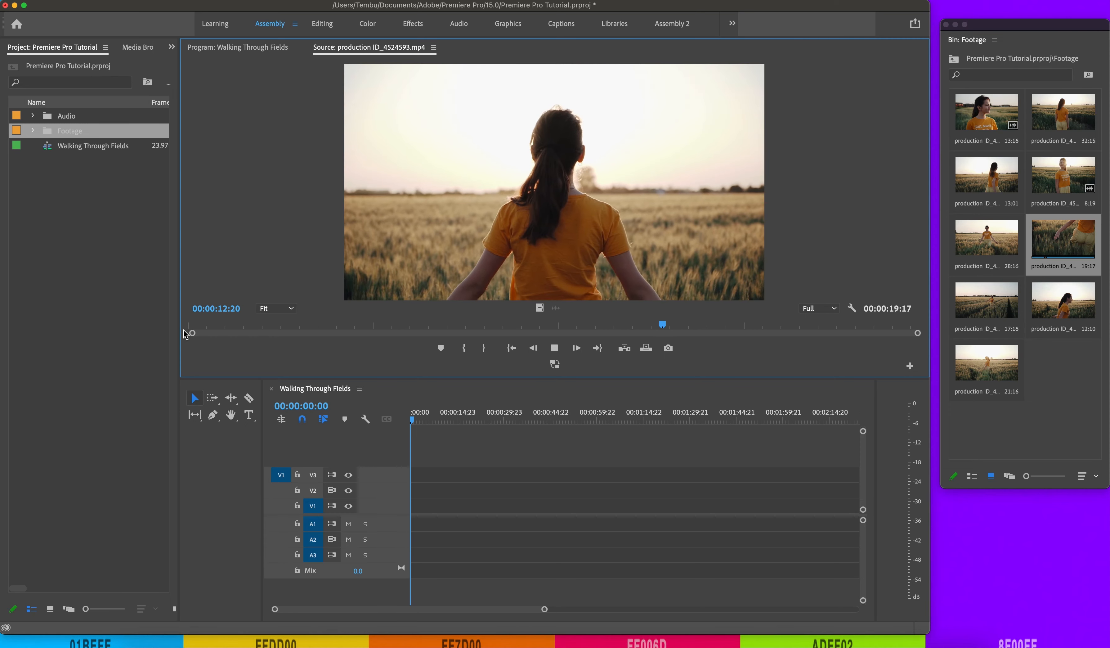
pyautogui.press('space')
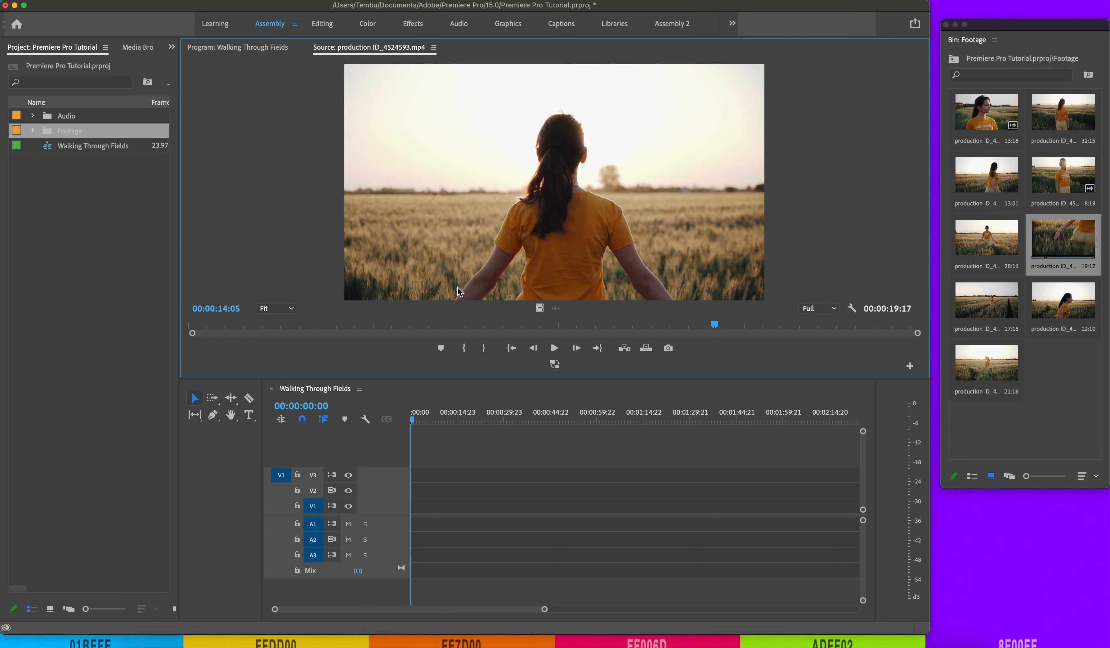
pyautogui.press('o')
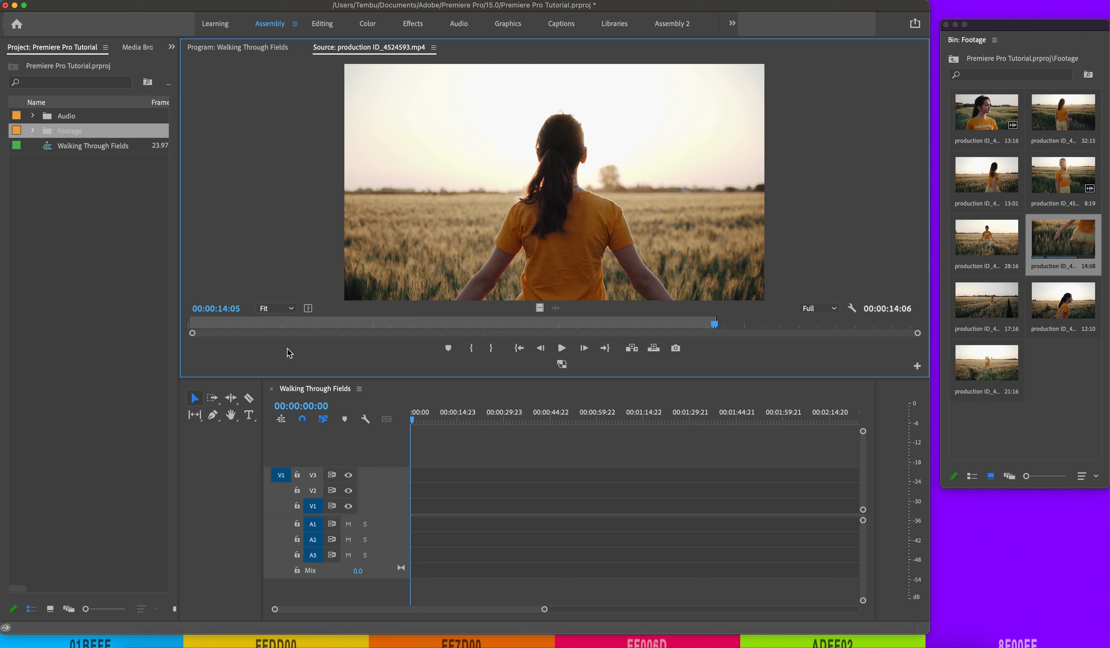
# - Mark the source clip's in point at 00:00:00:04 and move its out point to 00:00:14:13
pyautogui.click(194, 324)
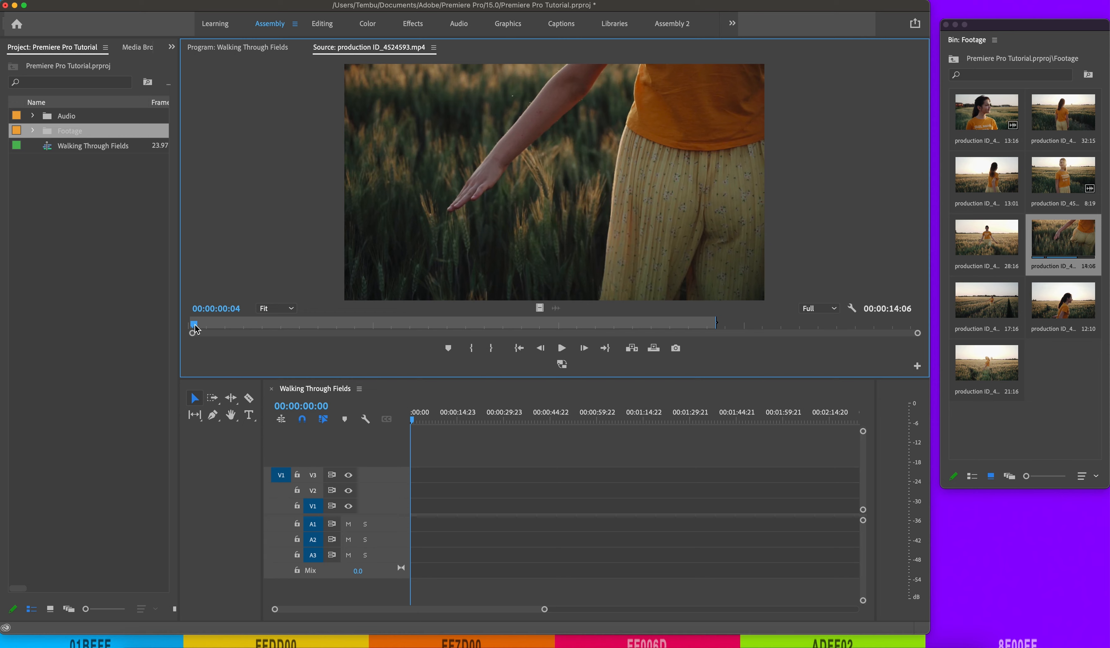
pyautogui.press('i')
pyautogui.click(726, 326)
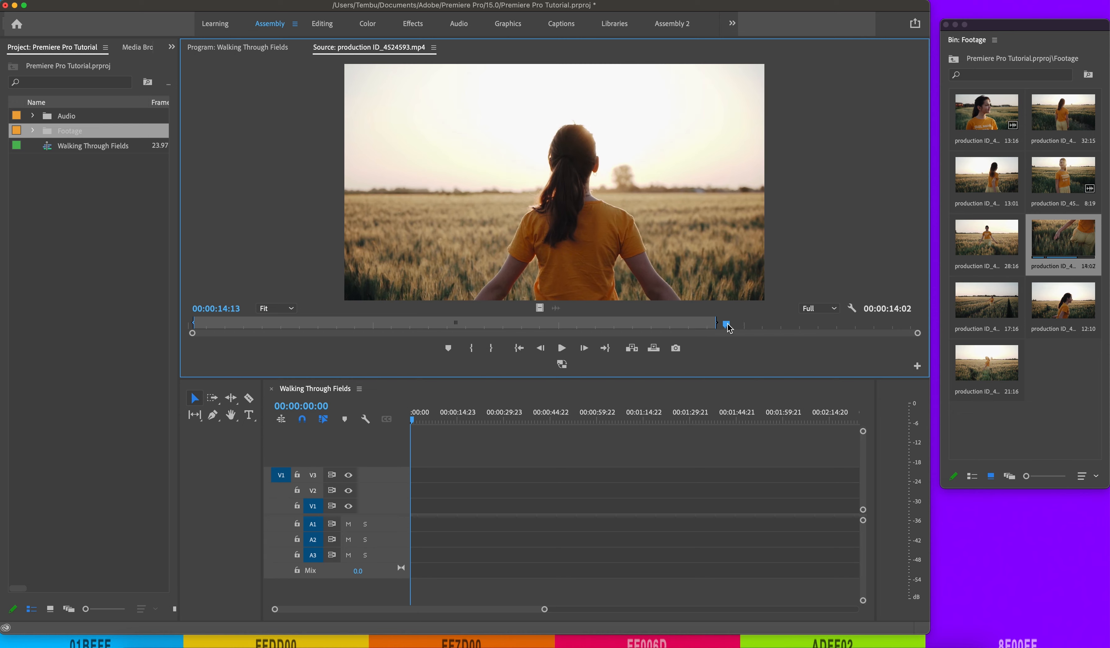
pyautogui.press('o')
# - Place the marked video at the start of V1, keeping the existing sequence settings, and scrub the playhead to 00:00:14:00
pyautogui.moveTo(492, 415); pyautogui.dragTo(417, 508)
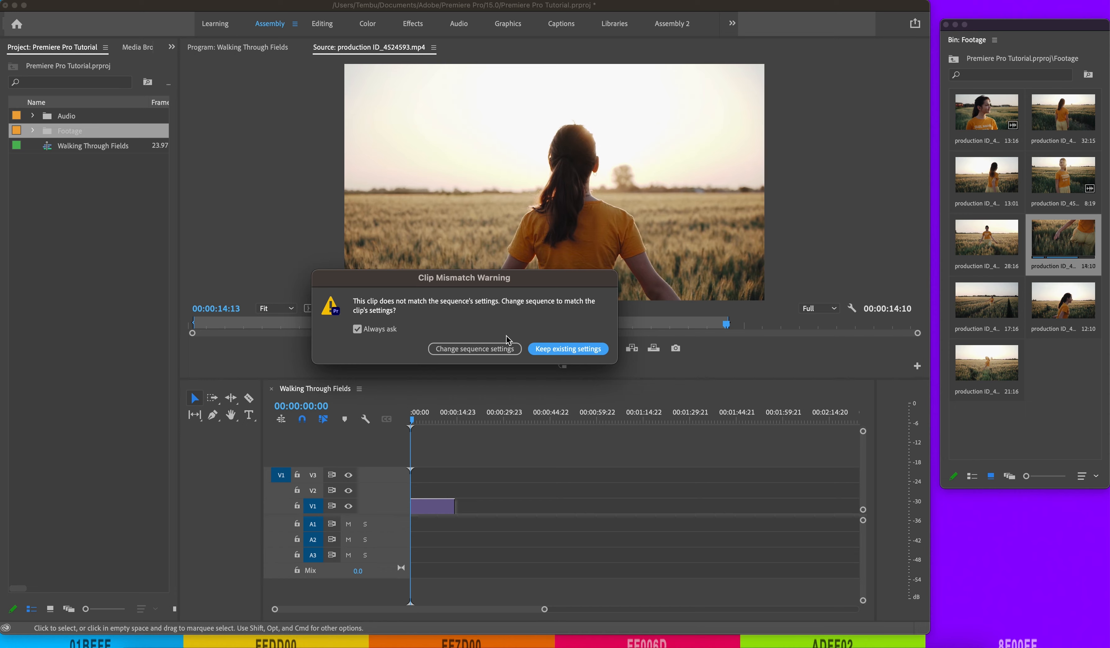
pyautogui.click(568, 349)
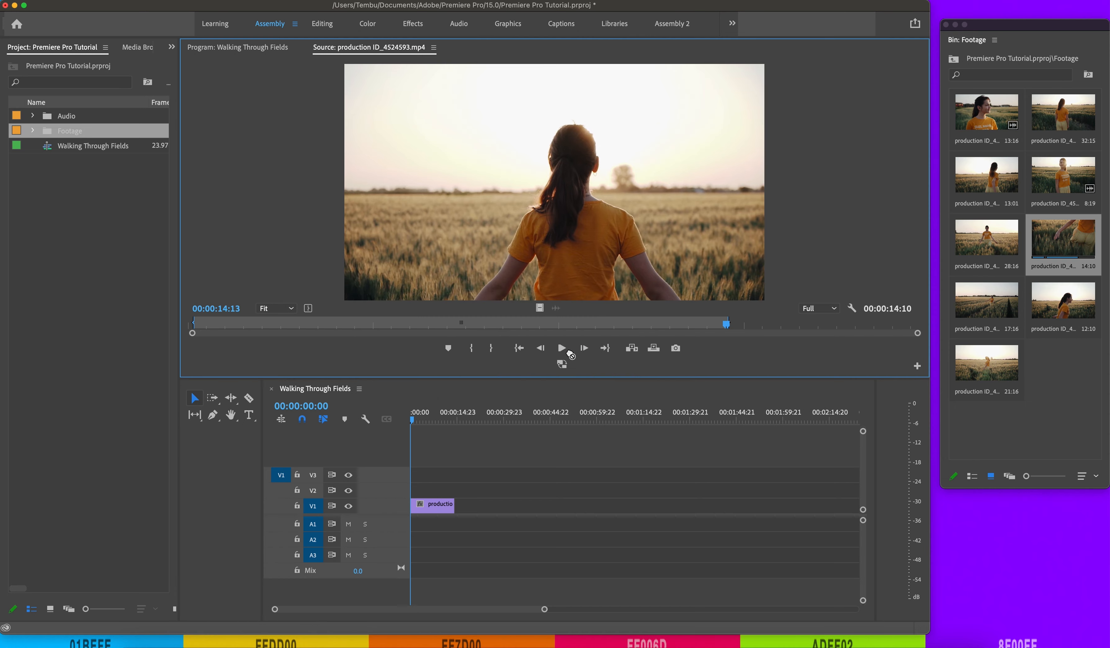
pyautogui.click(432, 419)
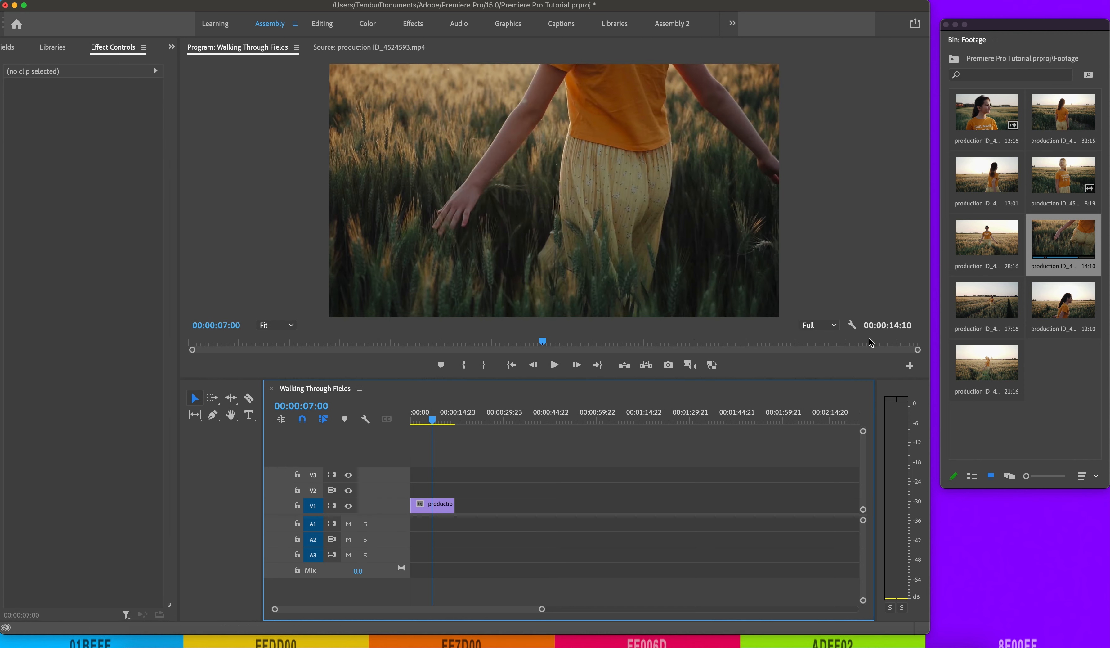
pyautogui.click(432, 421)
pyautogui.moveTo(432, 420); pyautogui.dragTo(454, 420)
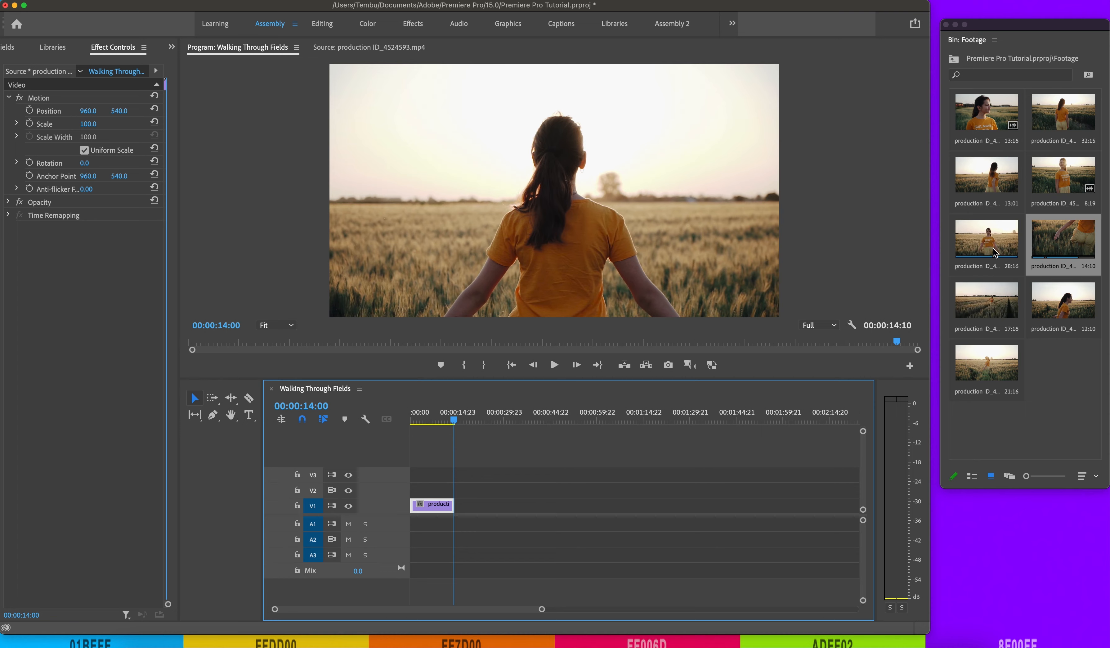
# - Mark production ID_4524594.mp4 from 00:00:00:19 to 00:00:07:05 and place that video right after the first clip on V1
pyautogui.click(978, 250)
pyautogui.doubleClick(978, 249)
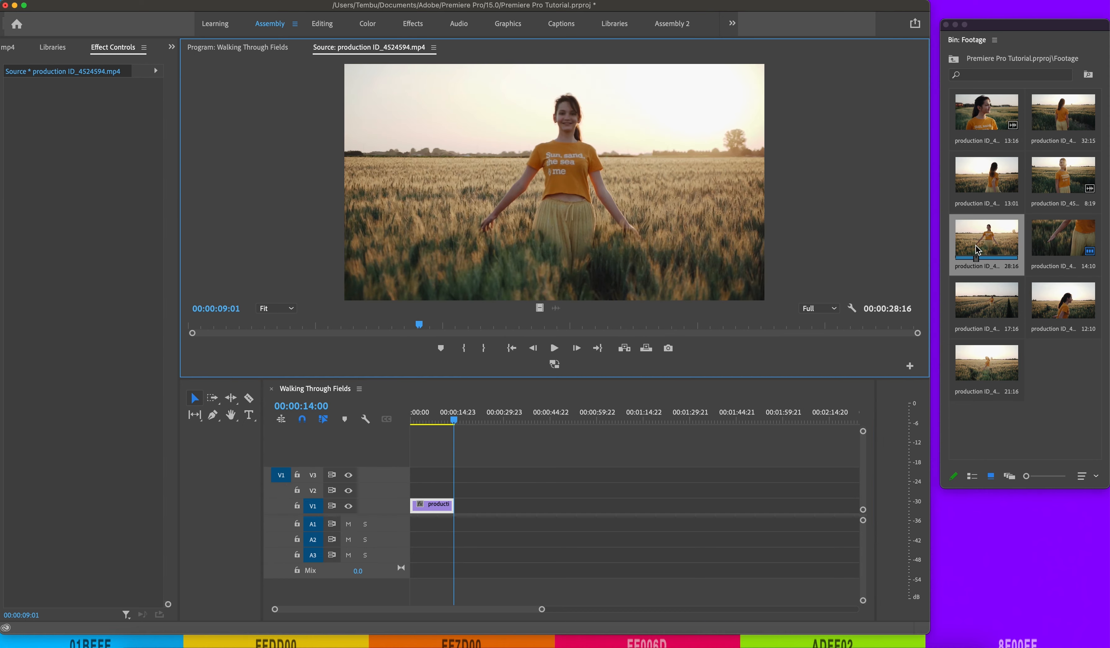
pyautogui.click(210, 331)
pyautogui.press('space')
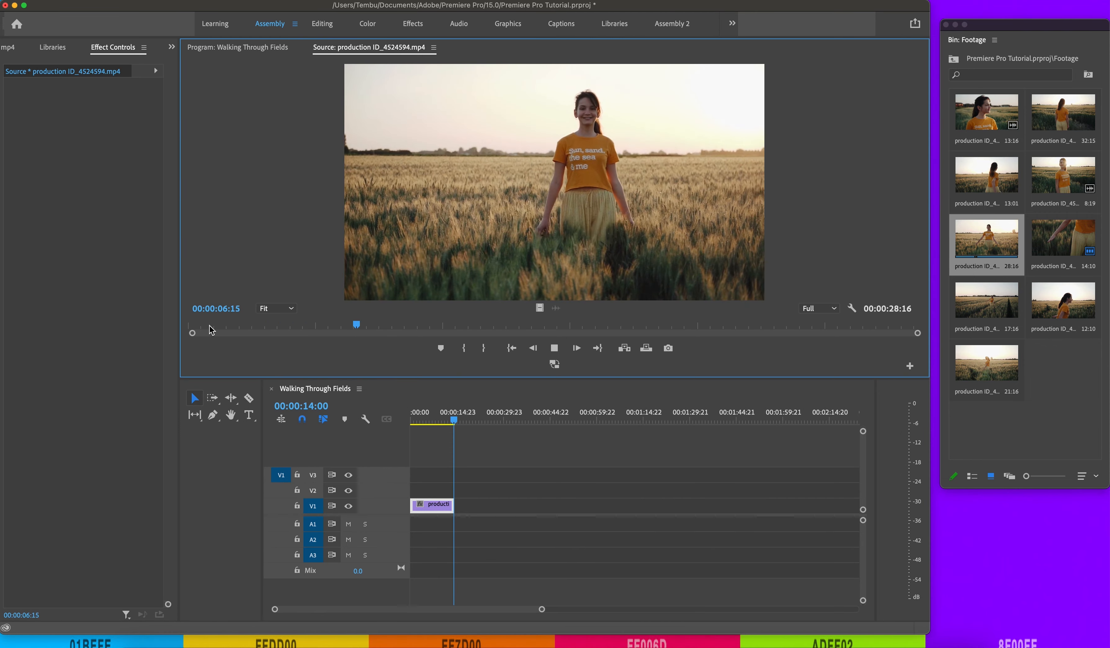
pyautogui.click(209, 325)
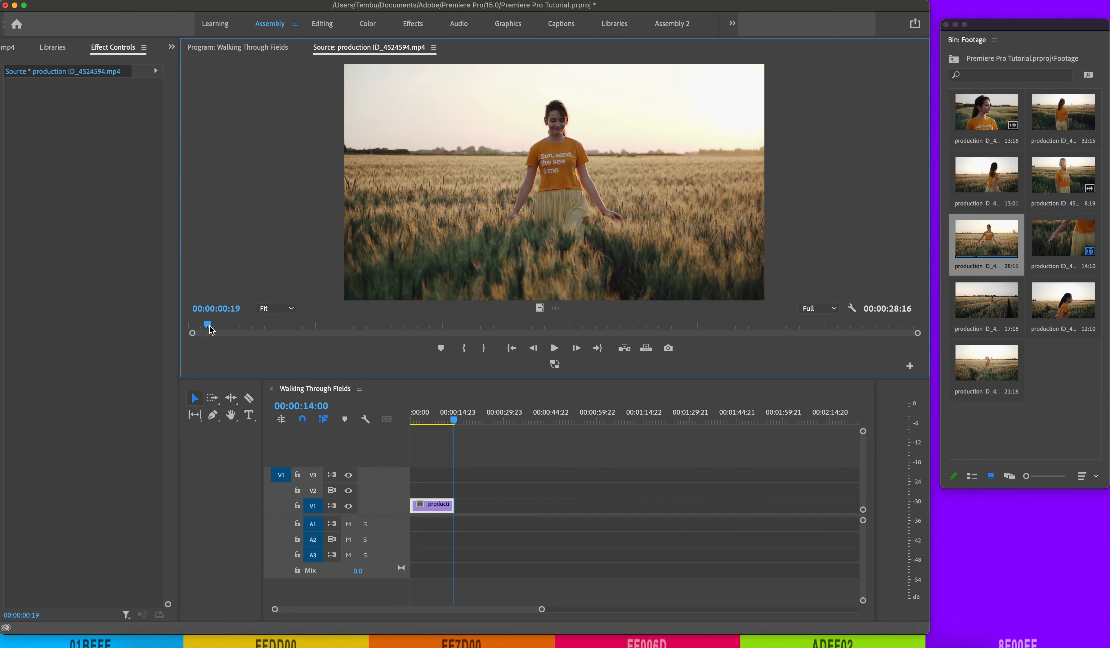
pyautogui.press('i')
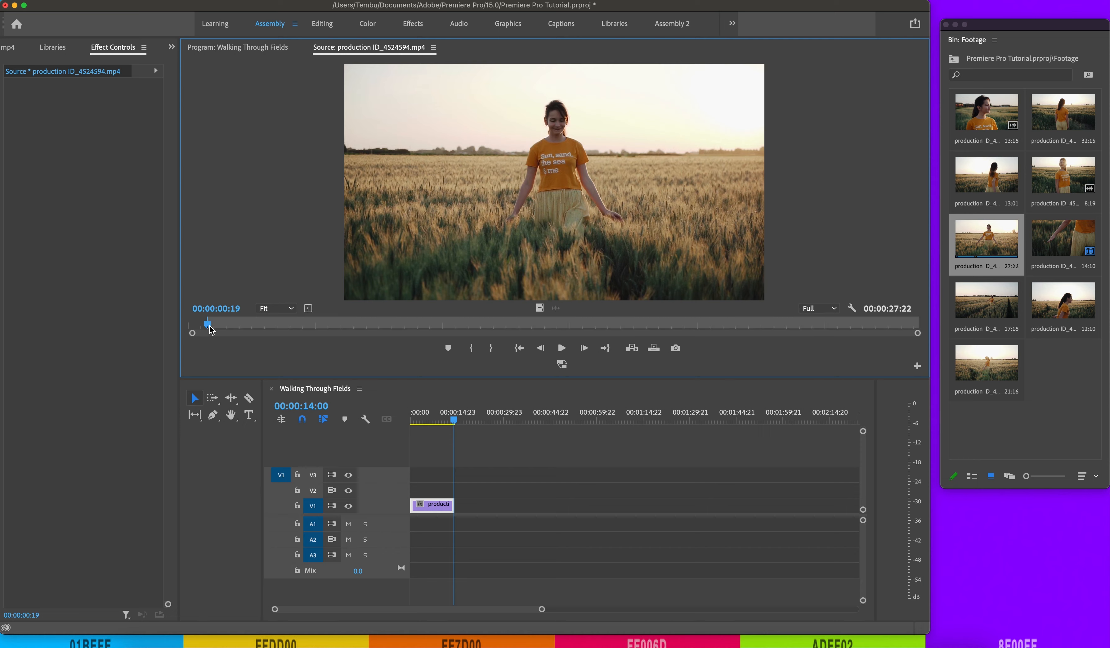
pyautogui.press('space')
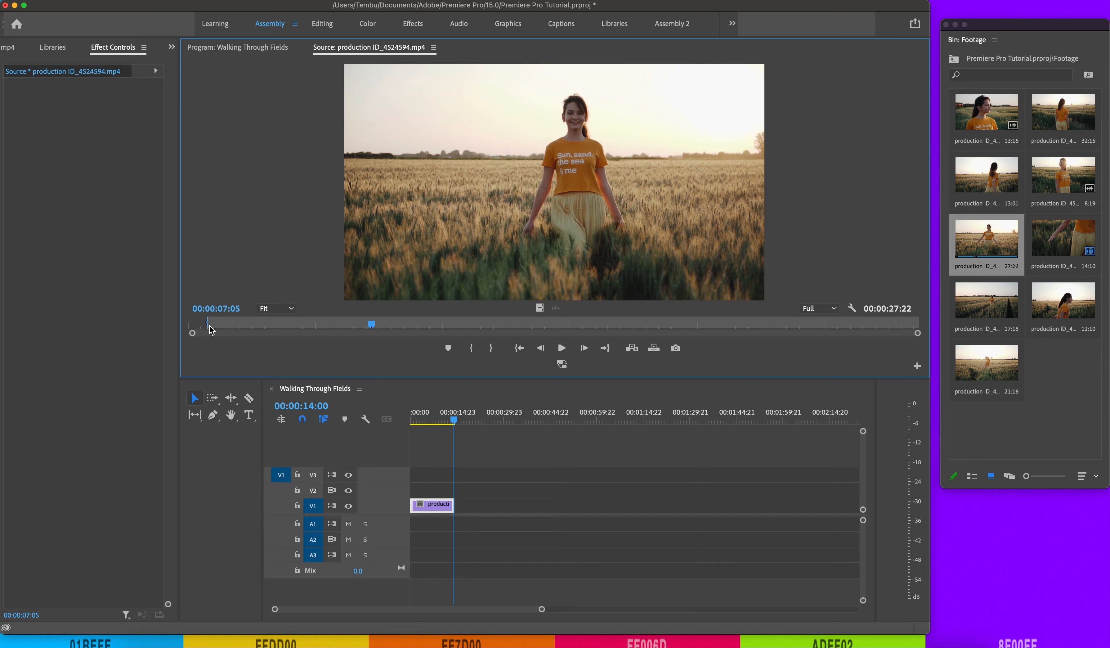
pyautogui.press('o')
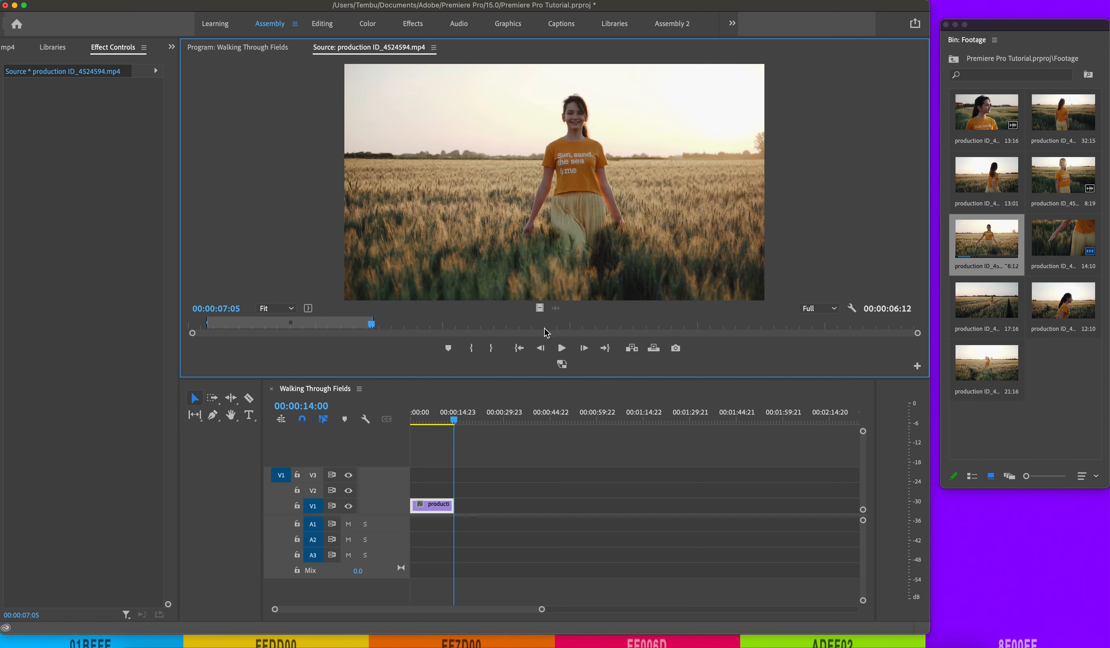
pyautogui.moveTo(540, 309); pyautogui.dragTo(465, 506)
pyautogui.click(463, 420)
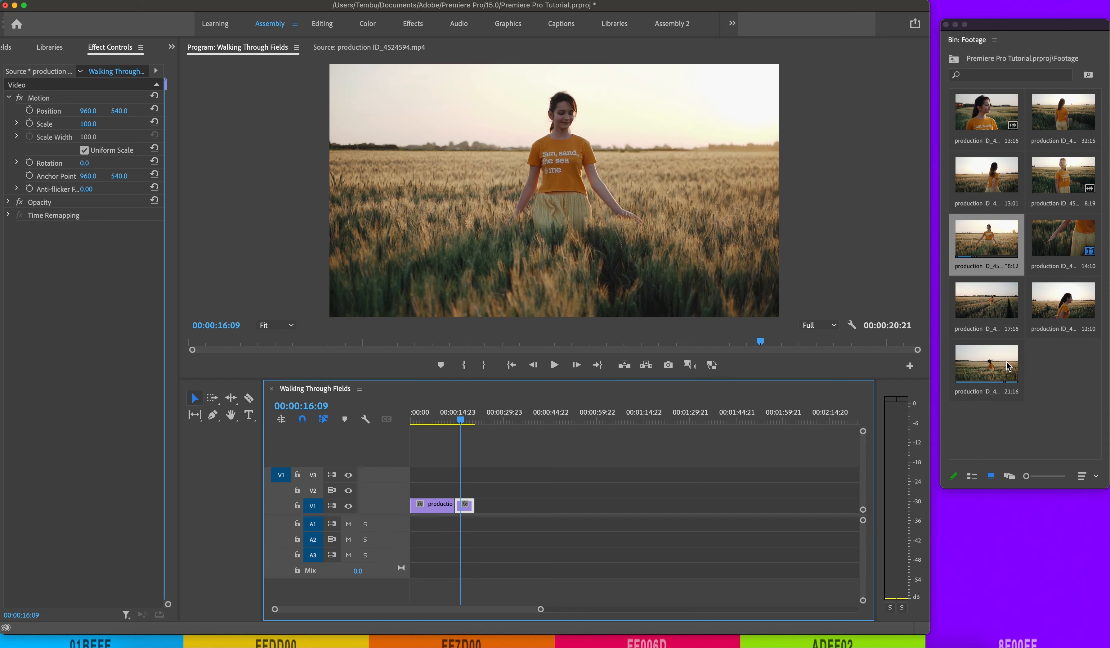
# - Preview production ID_4524588.mp4 and mark it from 00:00:00:03 to 00:00:10:12
pyautogui.doubleClick(983, 373)
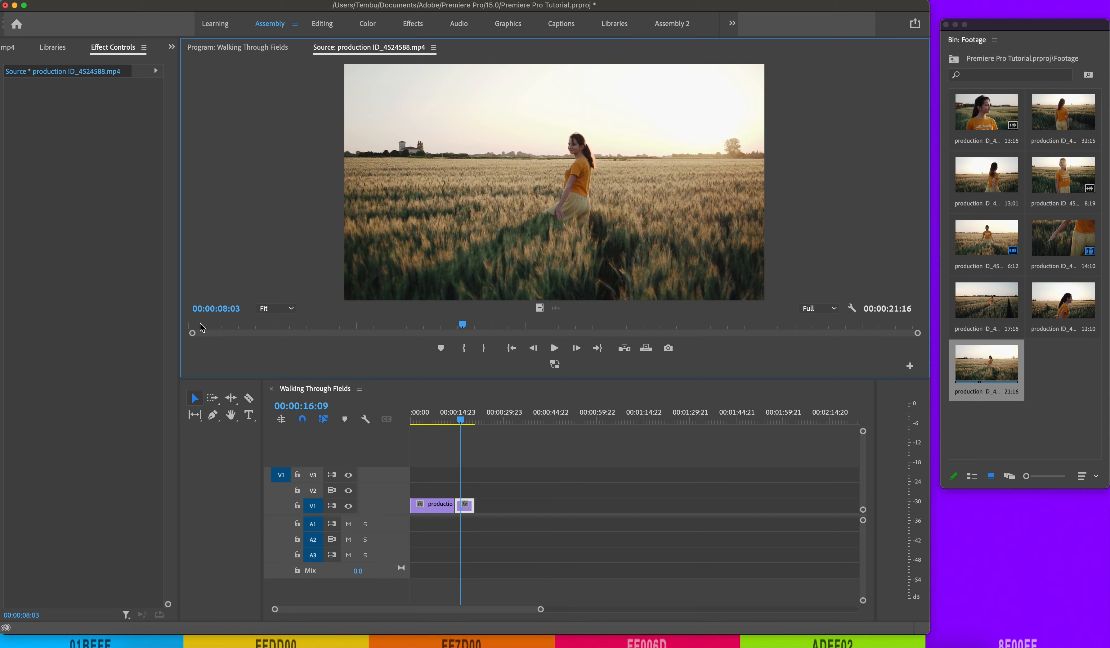
pyautogui.click(202, 327)
pyautogui.press('space')
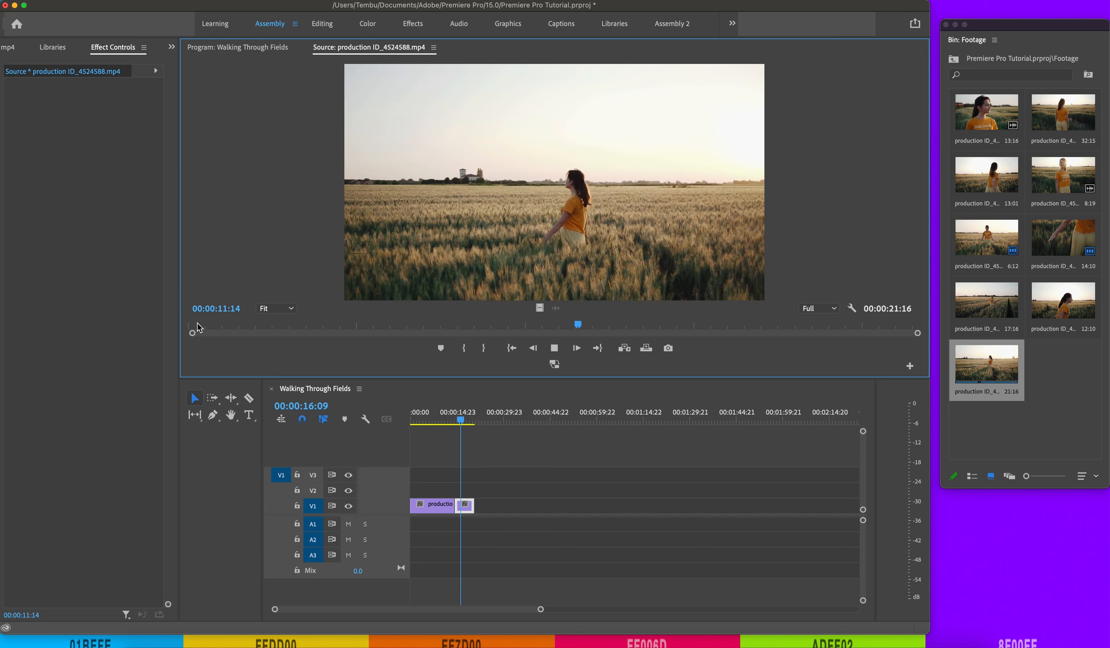
pyautogui.press('space')
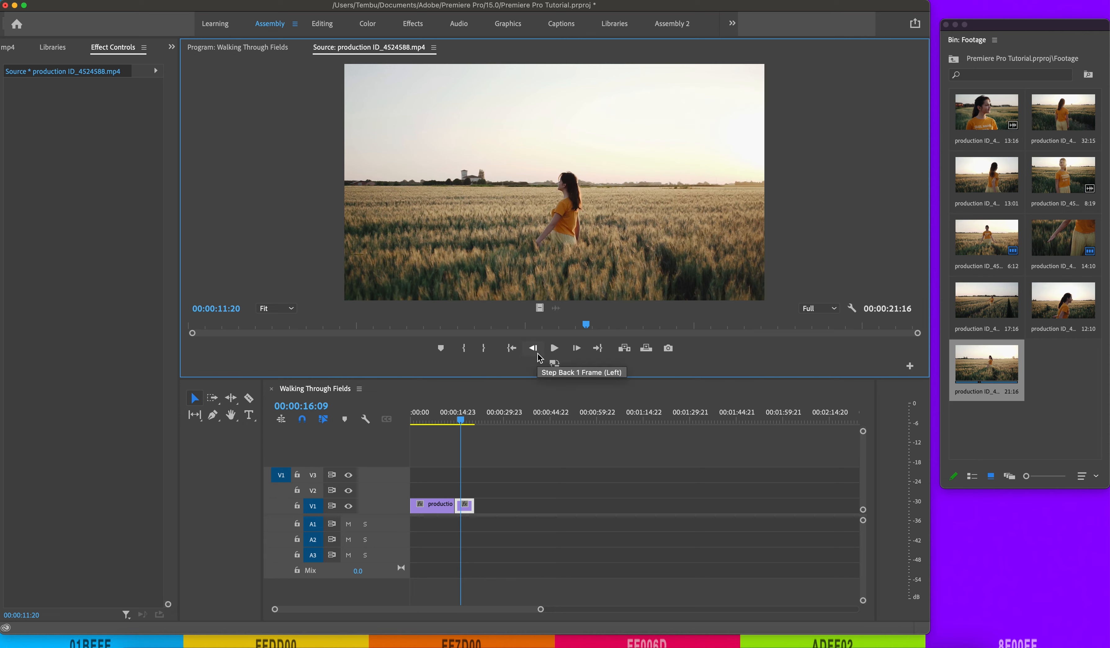
pyautogui.click(542, 325)
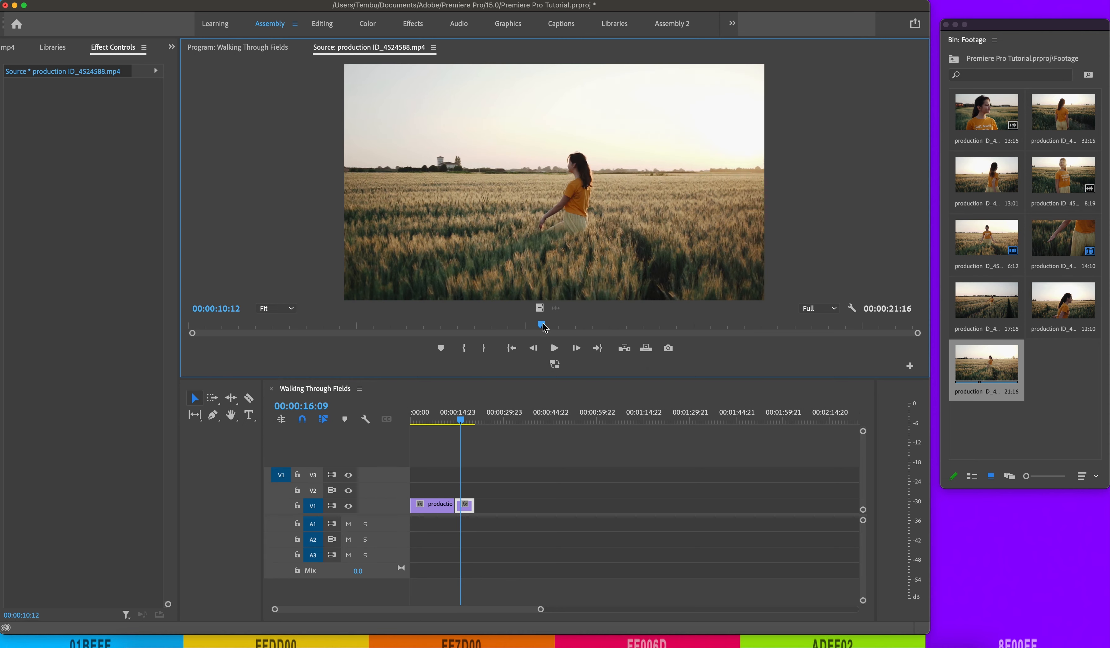
pyautogui.press('o')
pyautogui.click(197, 324)
pyautogui.moveTo(198, 327); pyautogui.dragTo(195, 329)
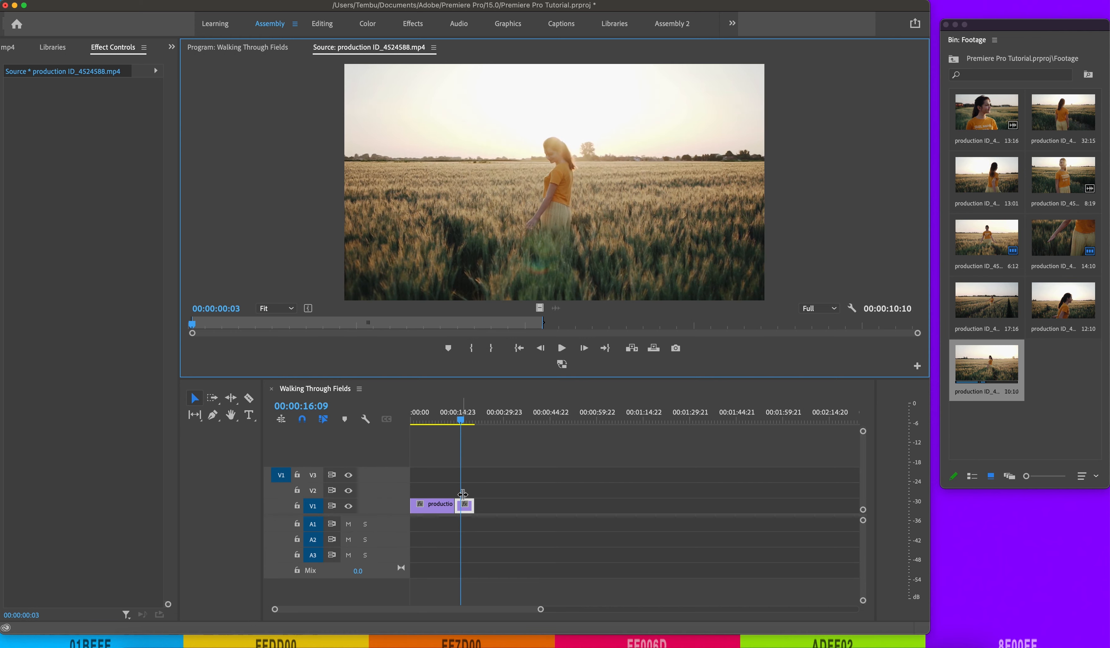
# - Place the marked video between the two clips on V1, moving the second clip directly behind it
pyautogui.moveTo(464, 505); pyautogui.dragTo(578, 507)
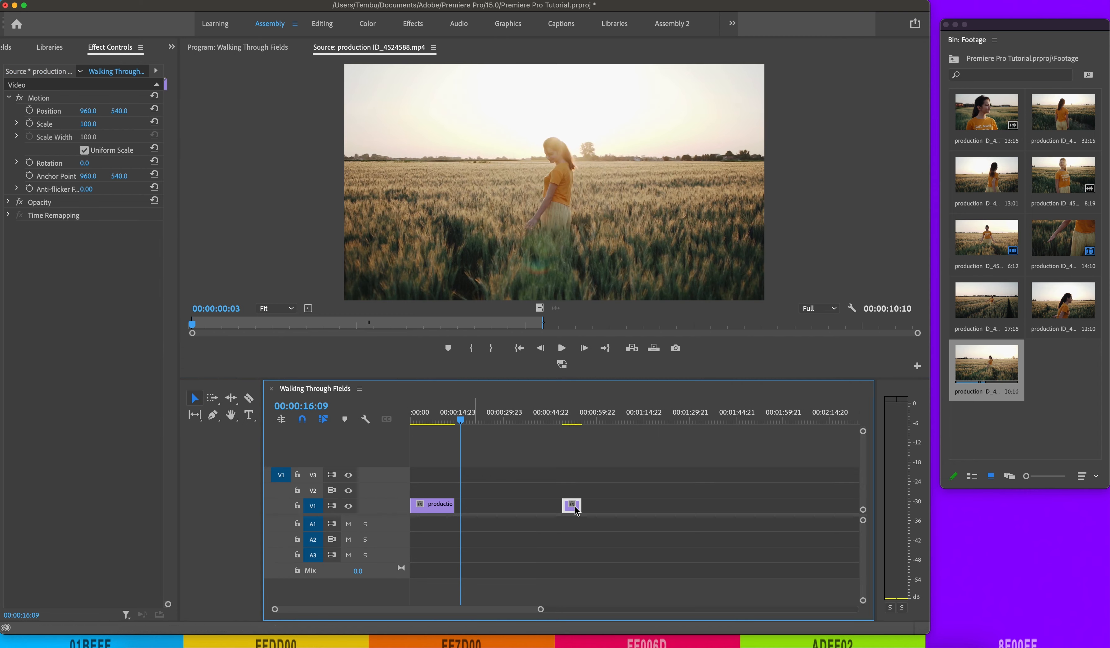
pyautogui.moveTo(540, 308); pyautogui.dragTo(458, 499)
pyautogui.moveTo(573, 510); pyautogui.dragTo(498, 509)
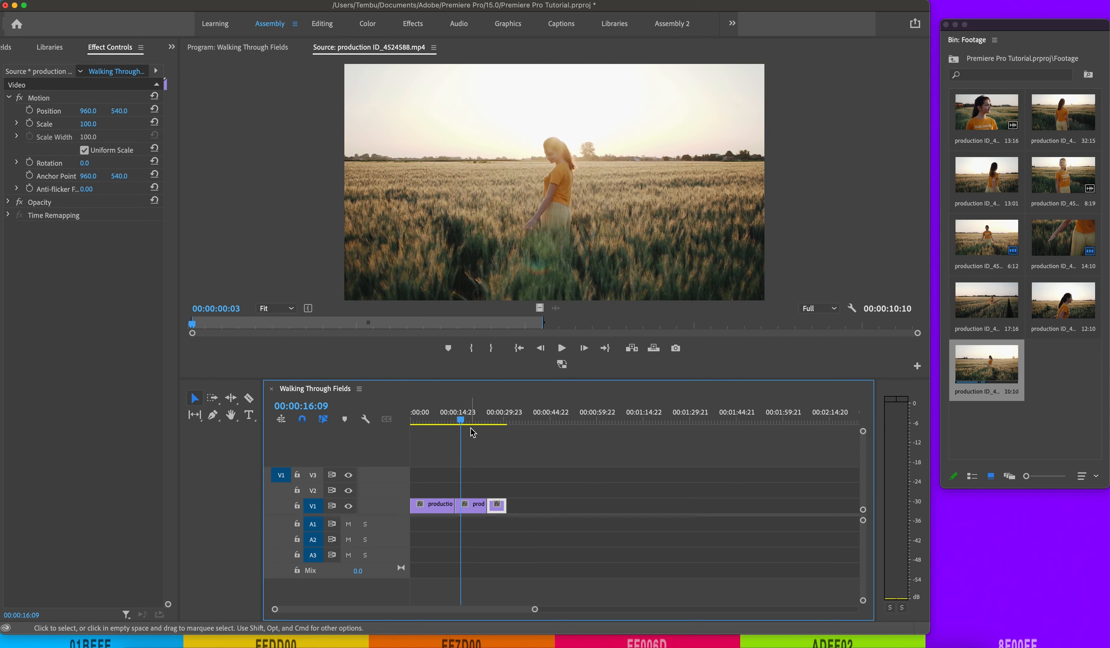
# - Play the sequence through the second clip, trim that clip's end to 00:00:21:06, and move the third clip directly behind it
pyautogui.click(442, 416)
pyautogui.press('space')
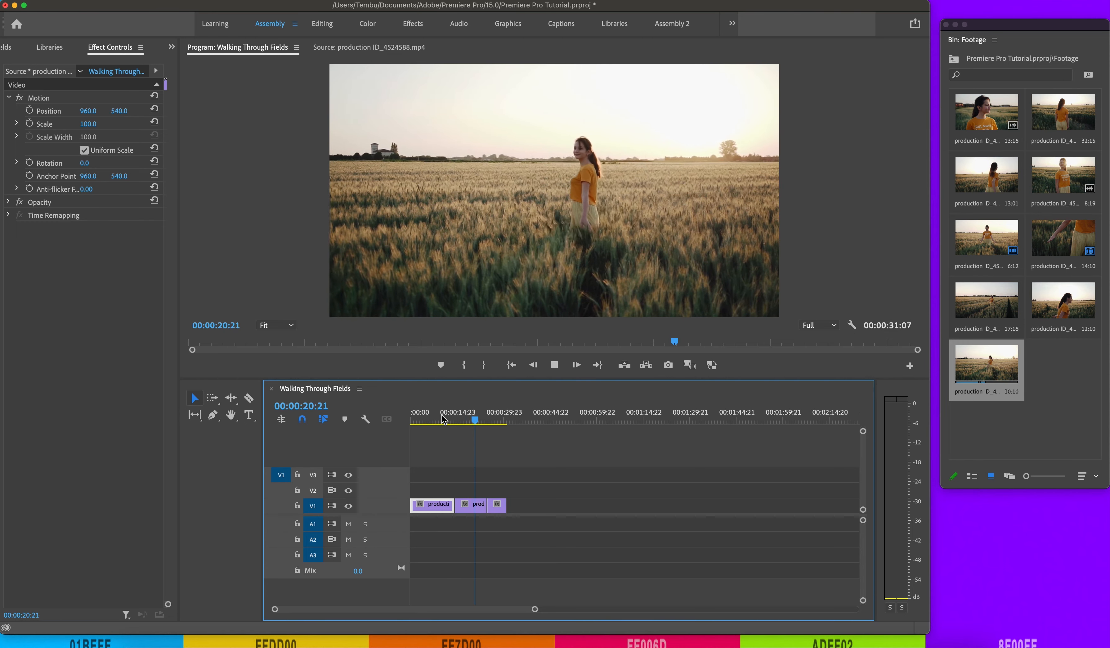
pyautogui.press('space')
pyautogui.moveTo(500, 514); pyautogui.dragTo(493, 511)
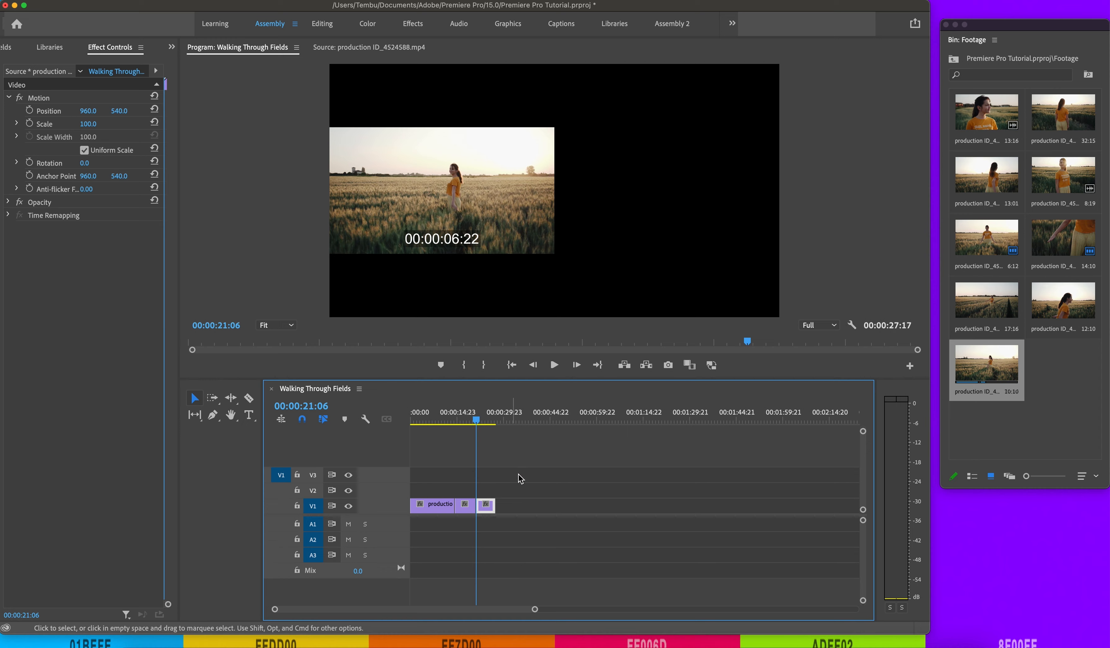
# - Play back the third clip from the cut at 00:00:21:06 to 00:00:26:06
pyautogui.press('space')
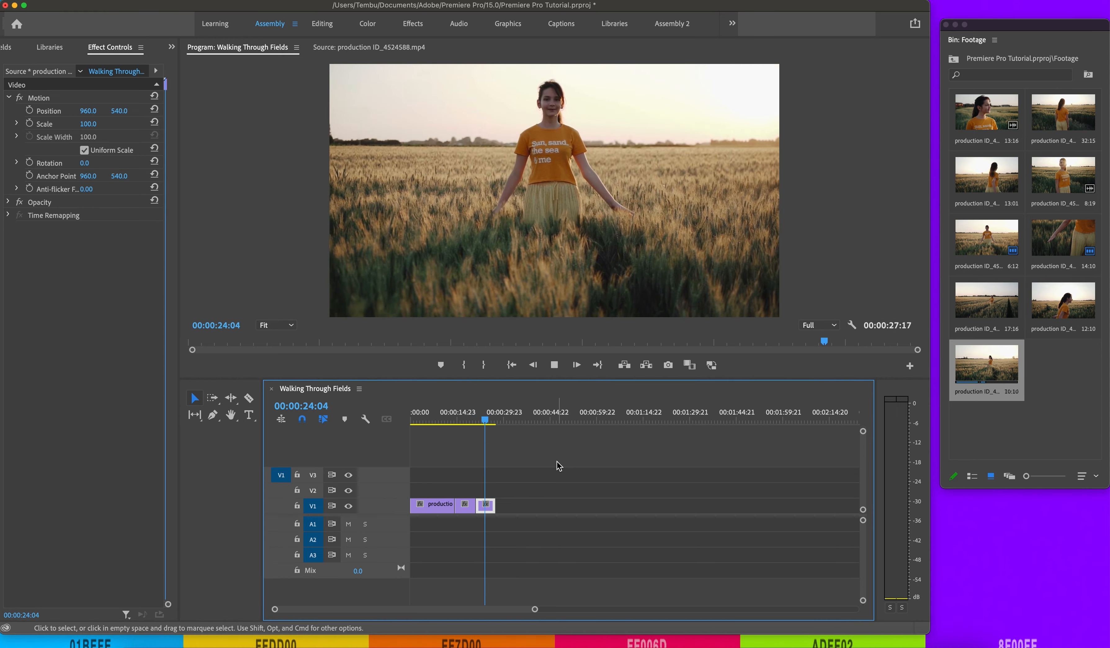
pyautogui.press('space')
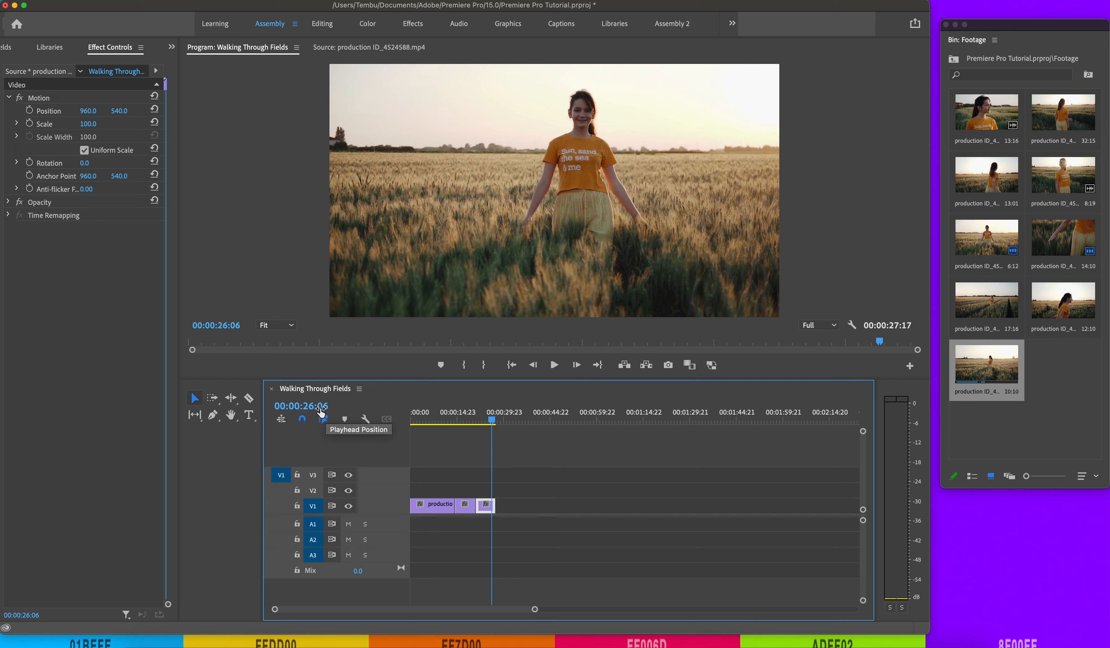
pyautogui.click(669, 494)
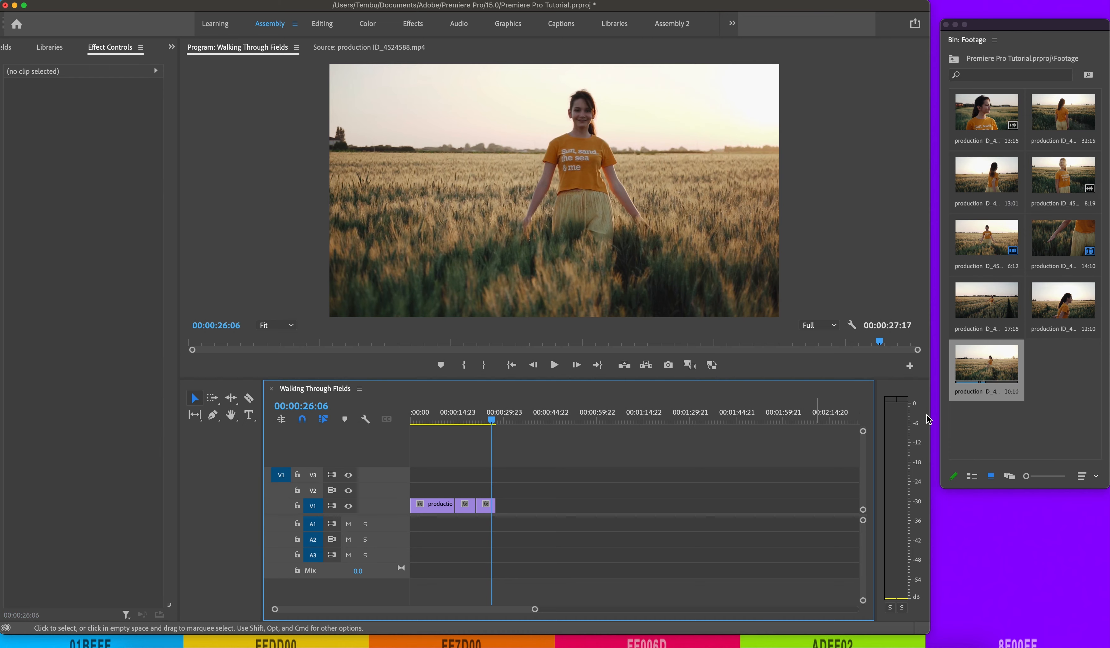
# - Mark a 5:24 section of production ID_4524599 (1).mp4 ending at 00:00:08:11, and place its video after the third clip on V1
pyautogui.doubleClick(986, 127)
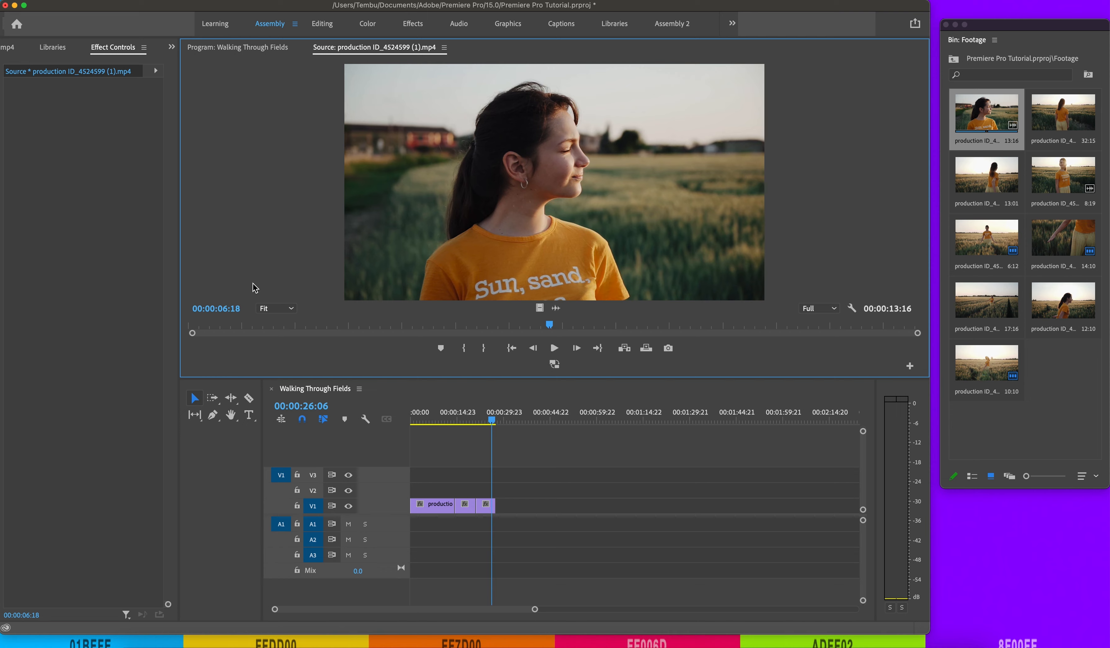
pyautogui.click(210, 325)
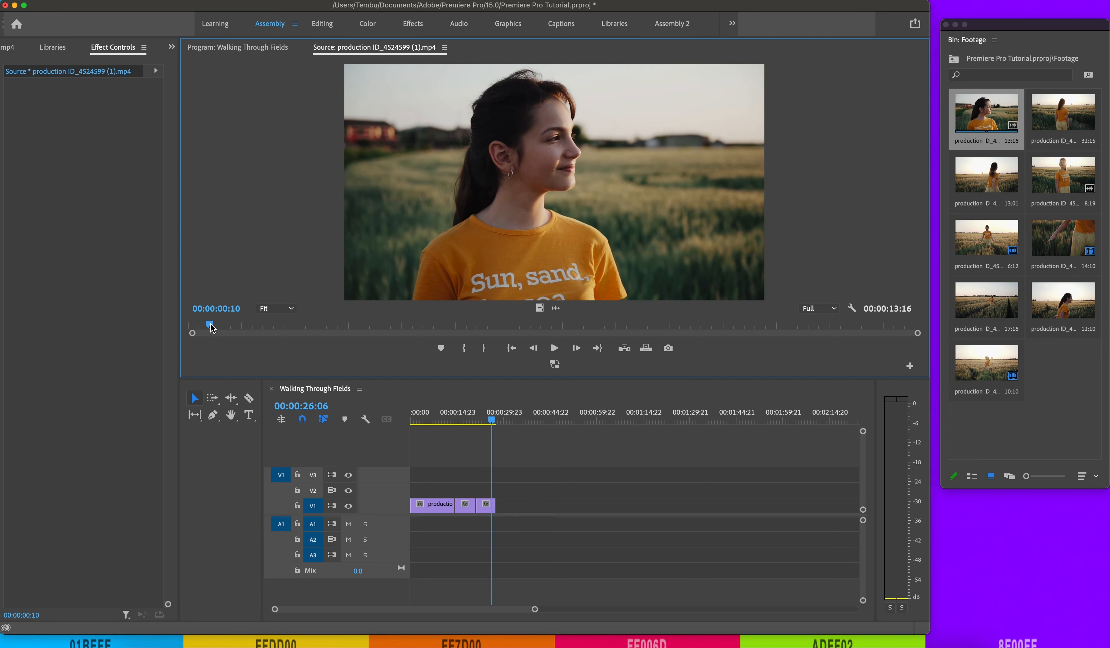
pyautogui.moveTo(211, 327); pyautogui.dragTo(644, 334)
pyautogui.press('i')
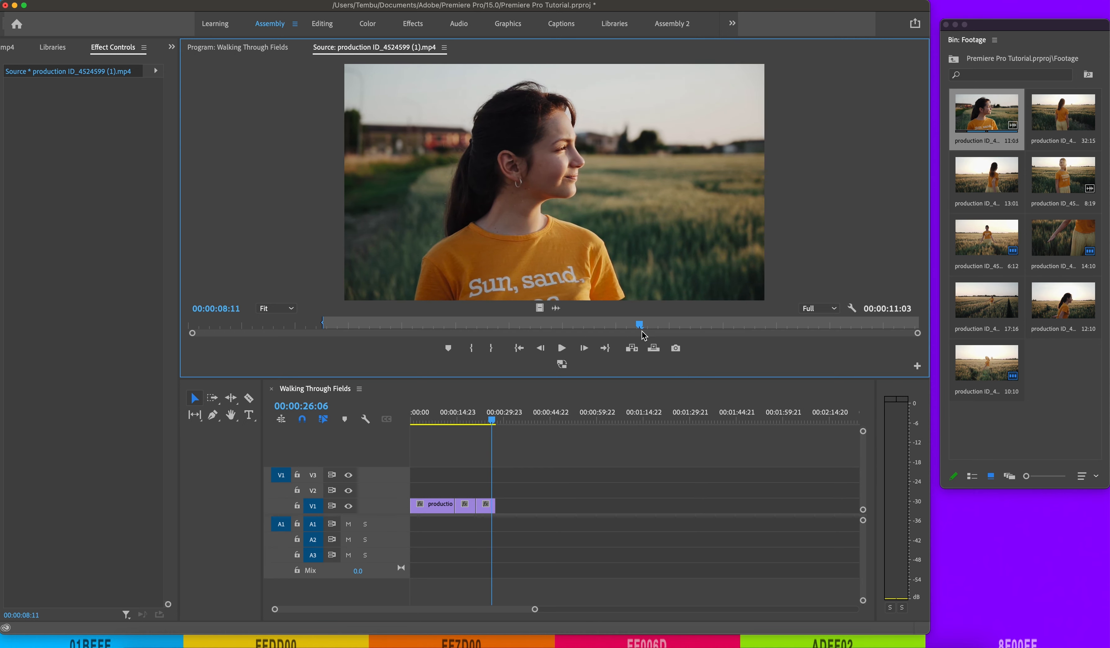
pyautogui.press('o')
# - Scrub through production ID_4524596.mp4 to 00:00:08:13, and open production ID_4524597.mp4 for preview
pyautogui.moveTo(317, 328); pyautogui.dragTo(900, 337)
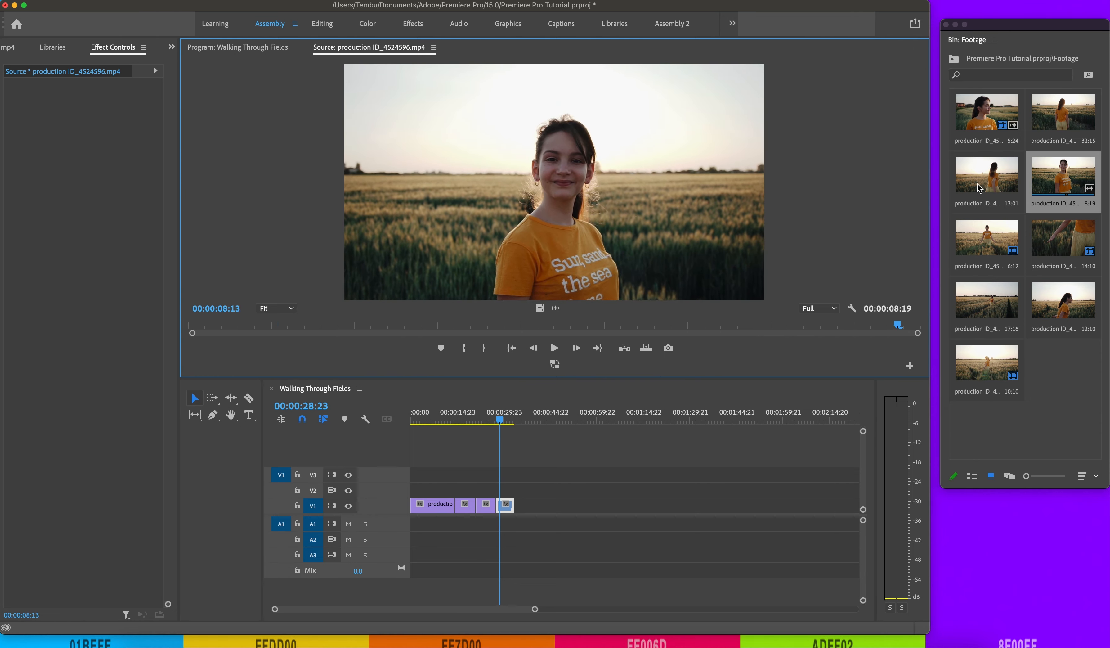
pyautogui.doubleClick(979, 187)
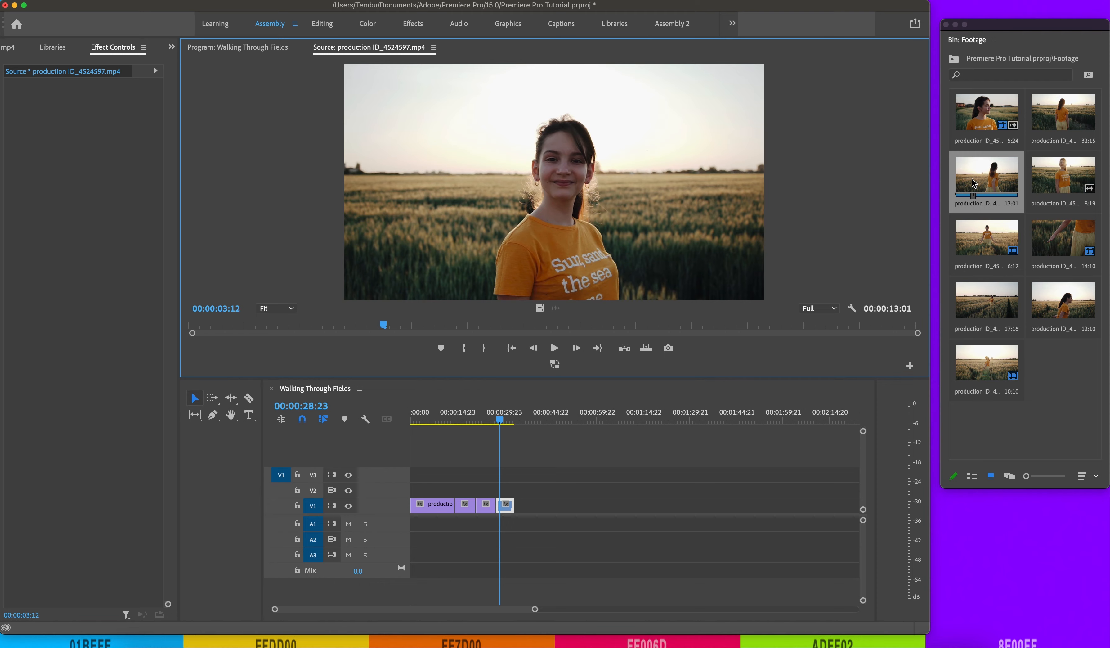